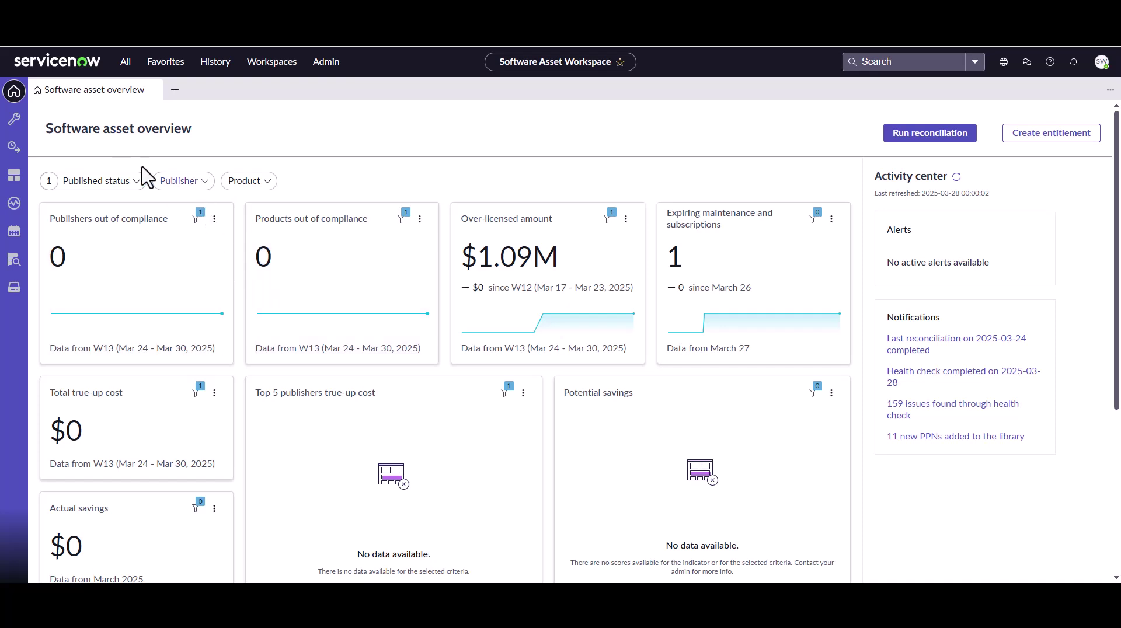
Open the license metric results for Microsoft 365 Enterprise E3 from the Microsoft publisher's license usage.
{"action": "left_click", "coordinate": [19, 125]}
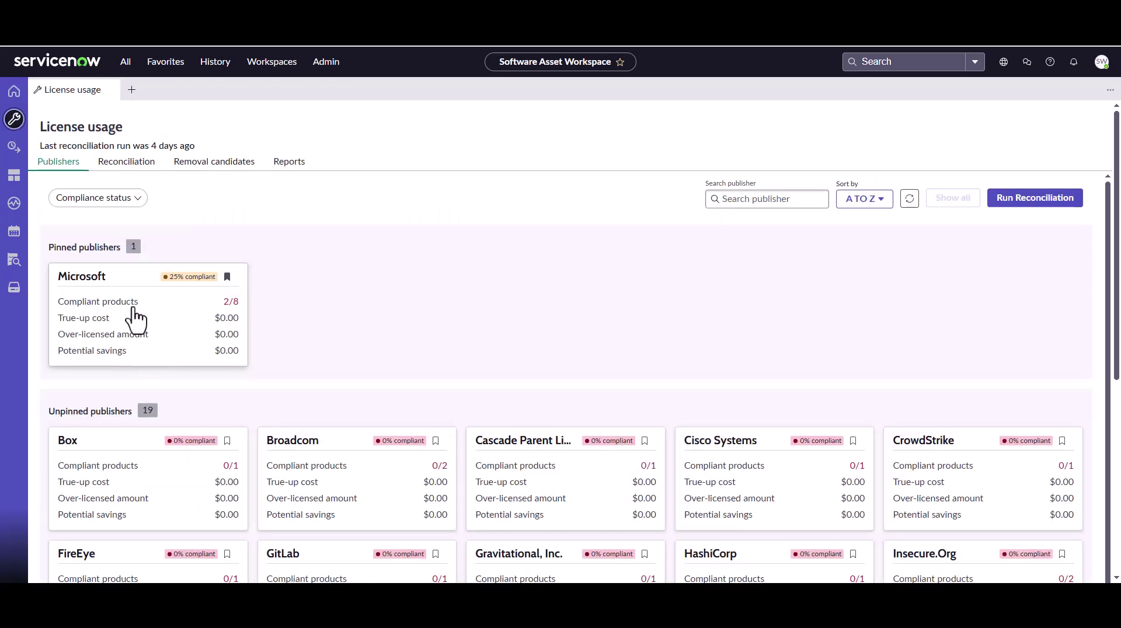
{"action": "left_click", "coordinate": [93, 327]}
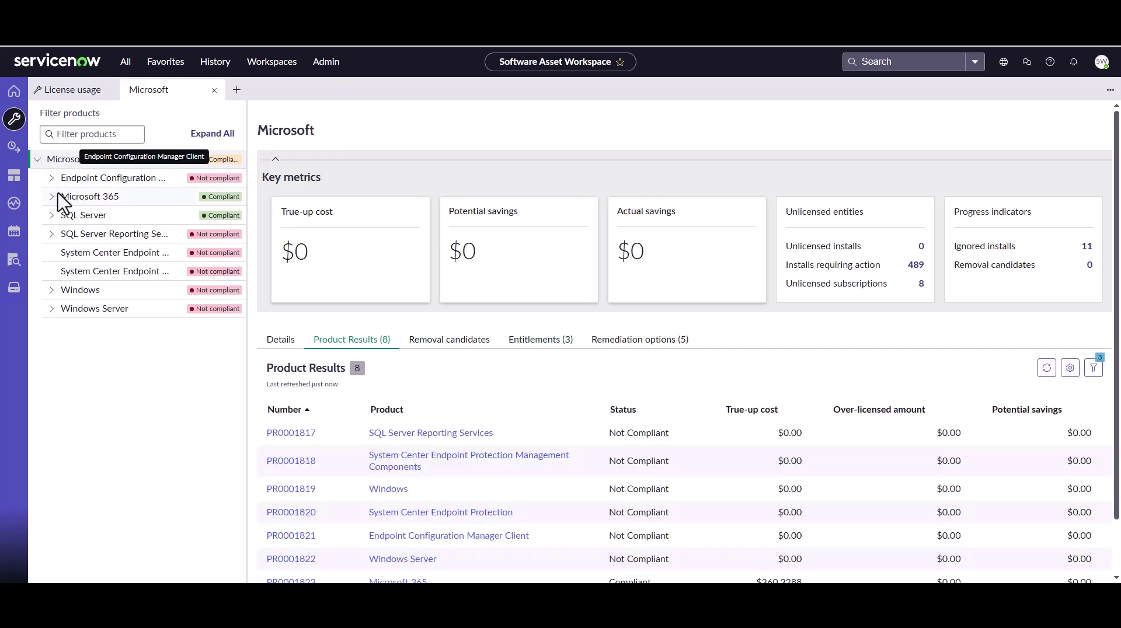
{"action": "left_click", "coordinate": [51, 198]}
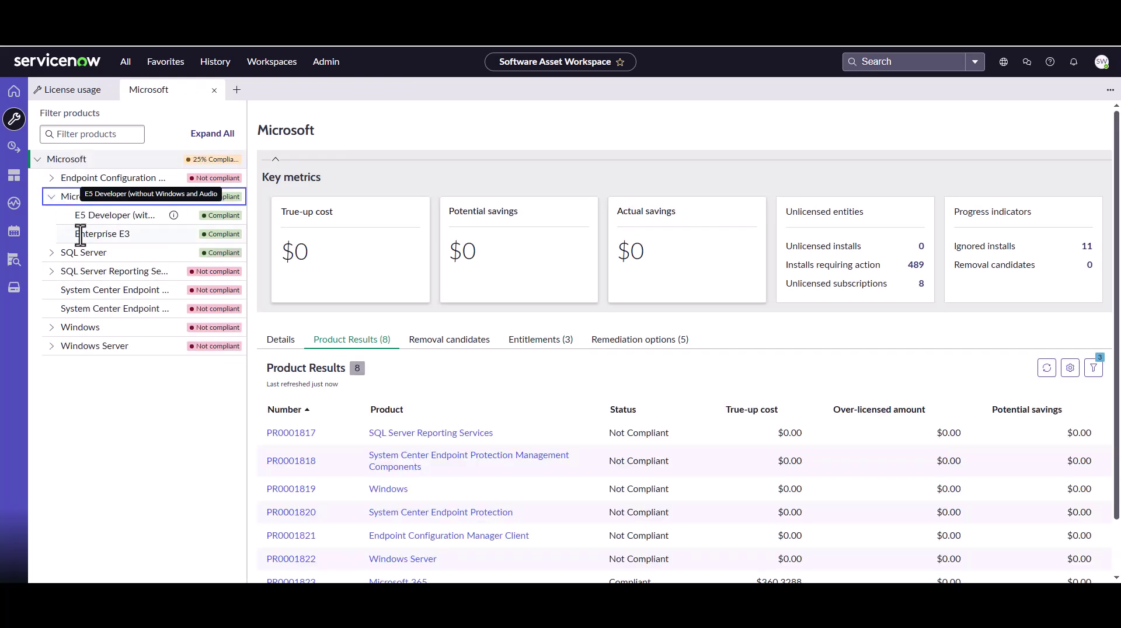
{"action": "left_click", "coordinate": [141, 239]}
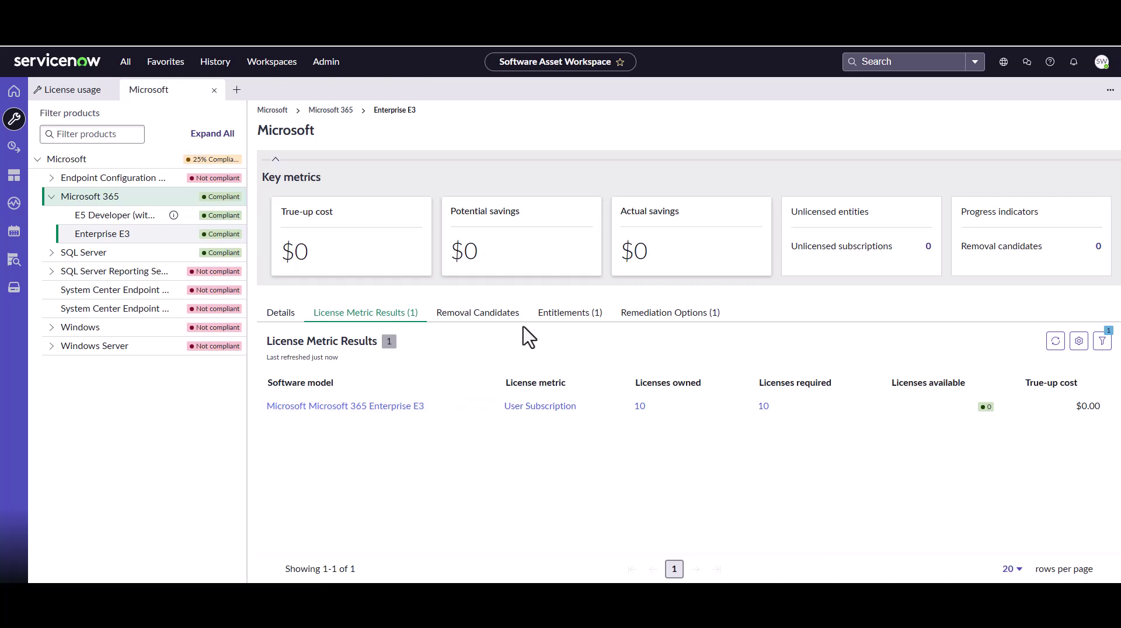
Open the Microsoft 365 Enterprise E3 entitlement and review its purchased rights, unit cost and subscription dates.
{"action": "left_click", "coordinate": [570, 316]}
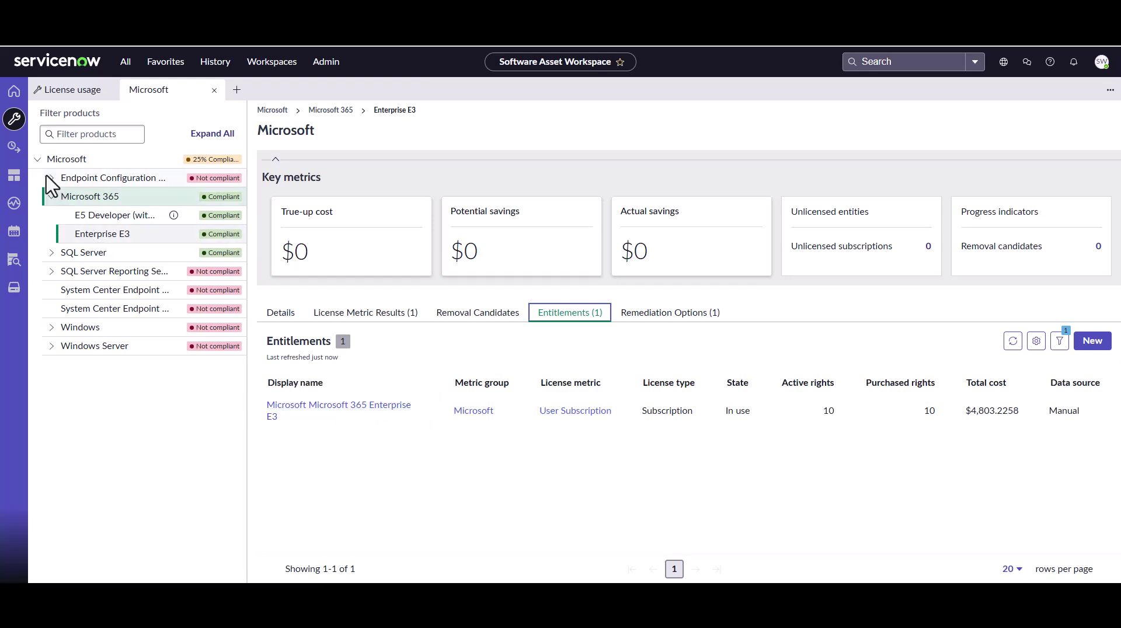
{"action": "left_click", "coordinate": [387, 412]}
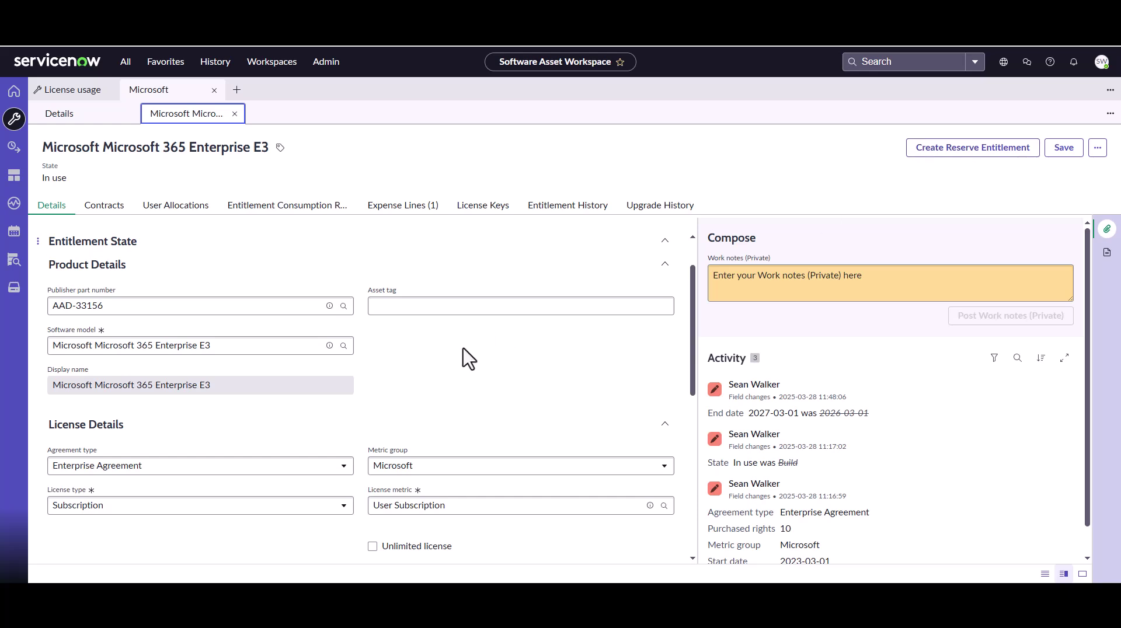
{"action": "scroll", "coordinate": [451, 368], "scroll_direction": "down", "scroll_amount": 3}
{"action": "scroll", "coordinate": [254, 528], "scroll_direction": "down", "scroll_amount": 2}
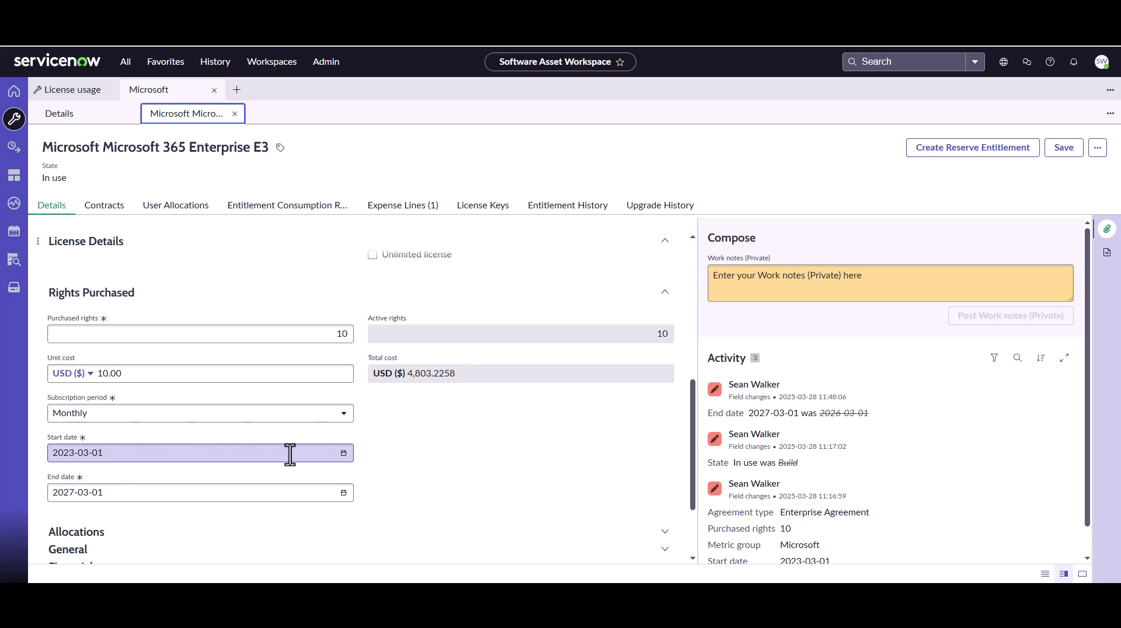
Start a reserve entitlement based on this entitlement and set its start date to 2025-03-31.
{"action": "left_click", "coordinate": [982, 151]}
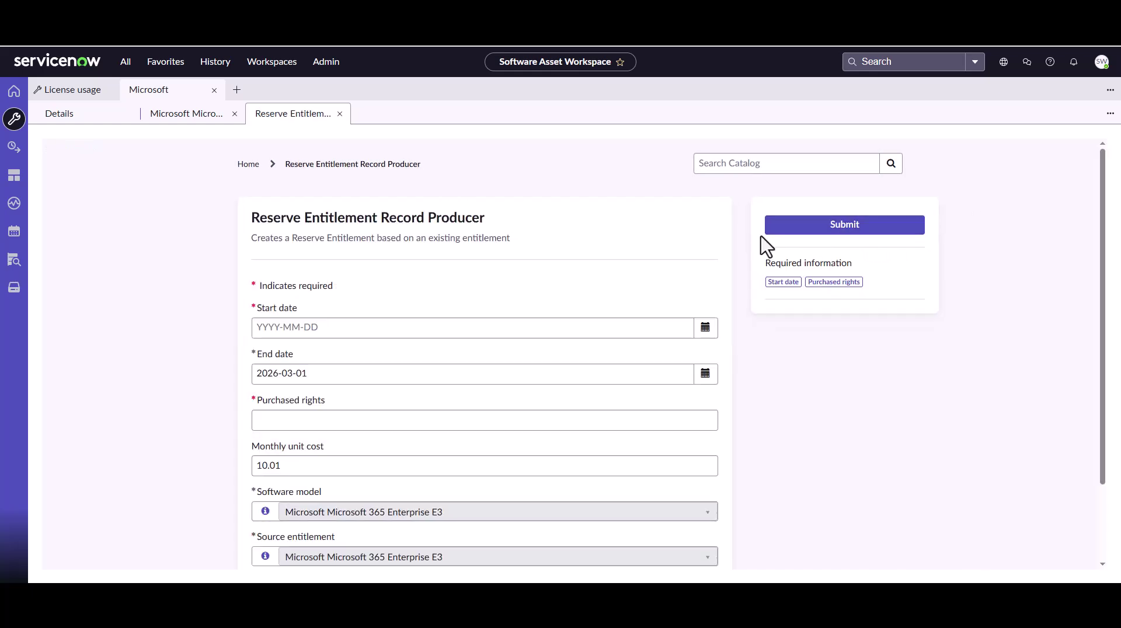
{"action": "left_click", "coordinate": [707, 331]}
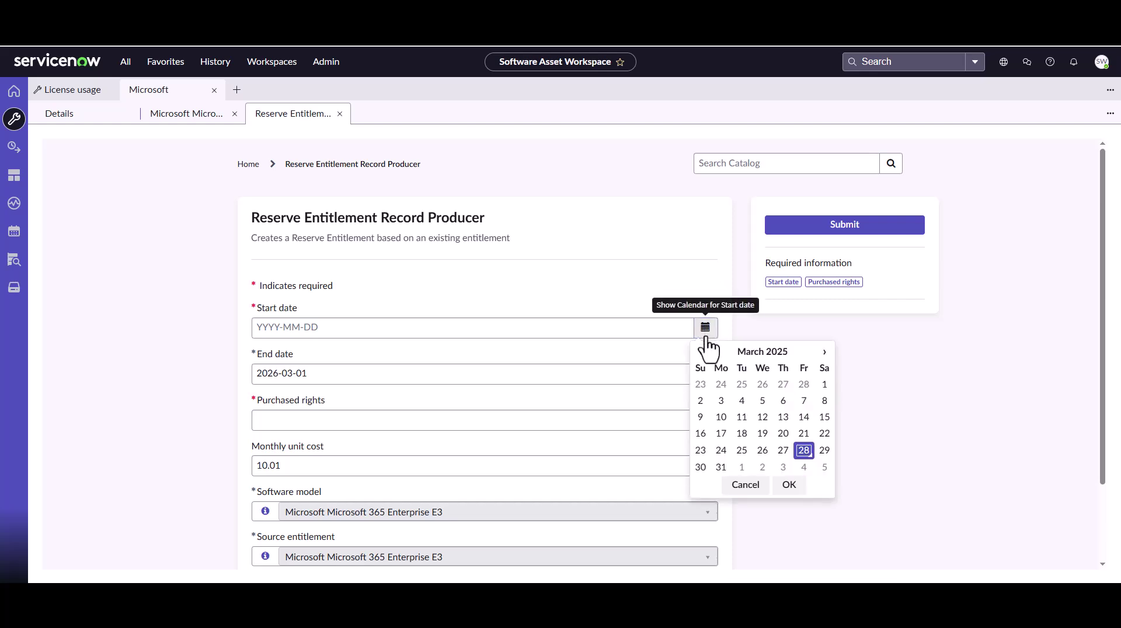
{"action": "left_click", "coordinate": [722, 468]}
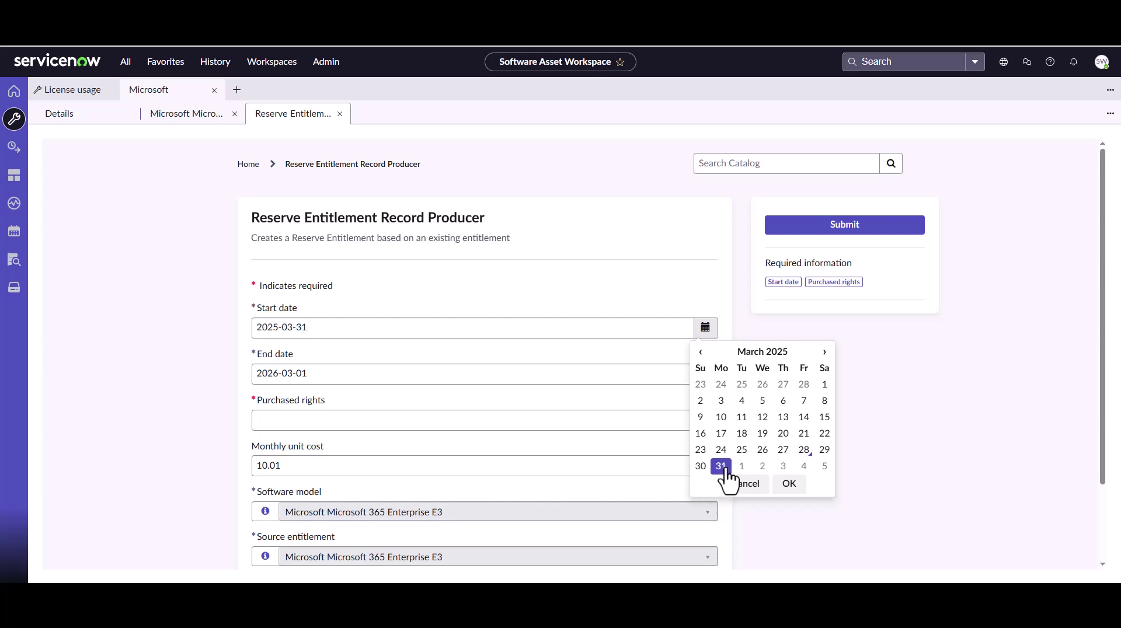
{"action": "left_click", "coordinate": [789, 486]}
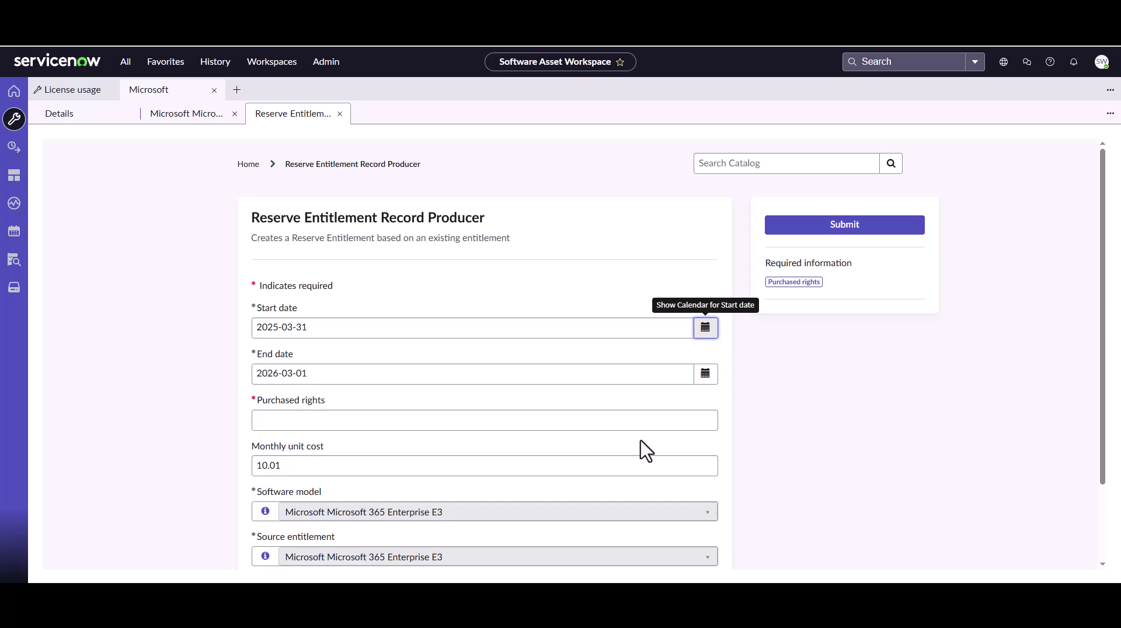
Set the reserve entitlement's purchased rights to 10 and submit the request.
{"action": "left_click", "coordinate": [651, 425]}
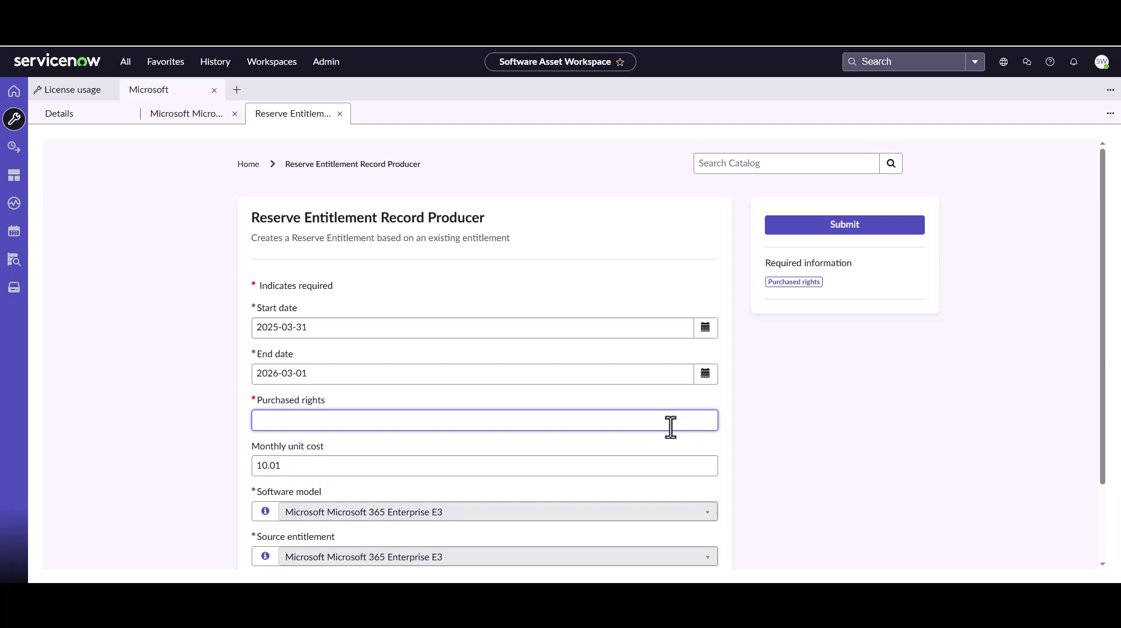
{"action": "type", "text": "10"}
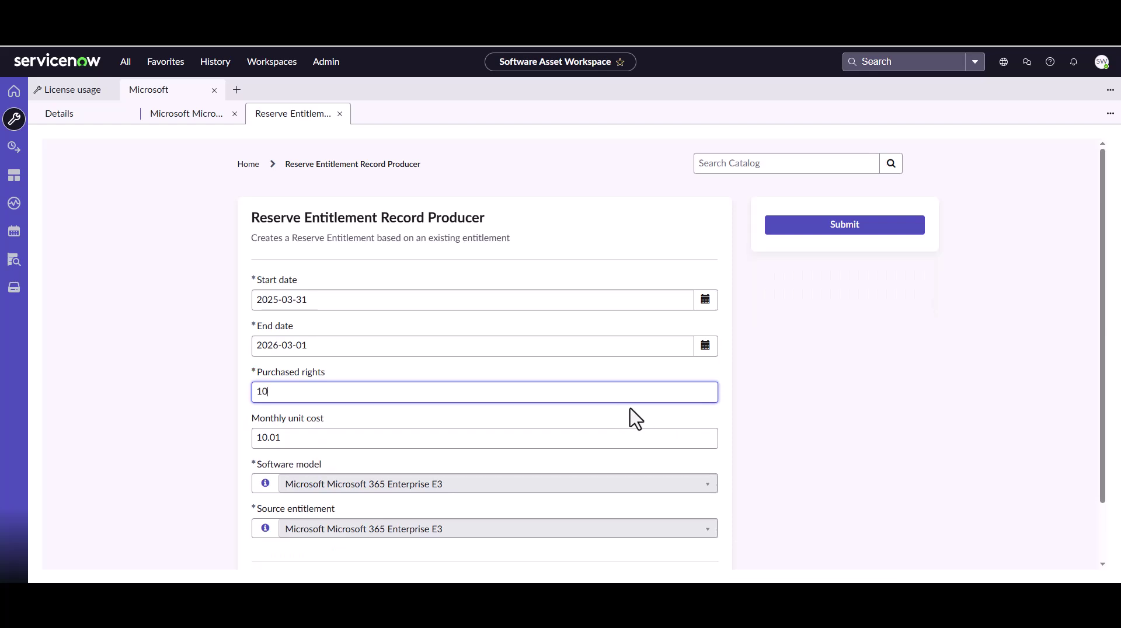
{"action": "scroll", "coordinate": [681, 438], "scroll_direction": "down", "scroll_amount": 2}
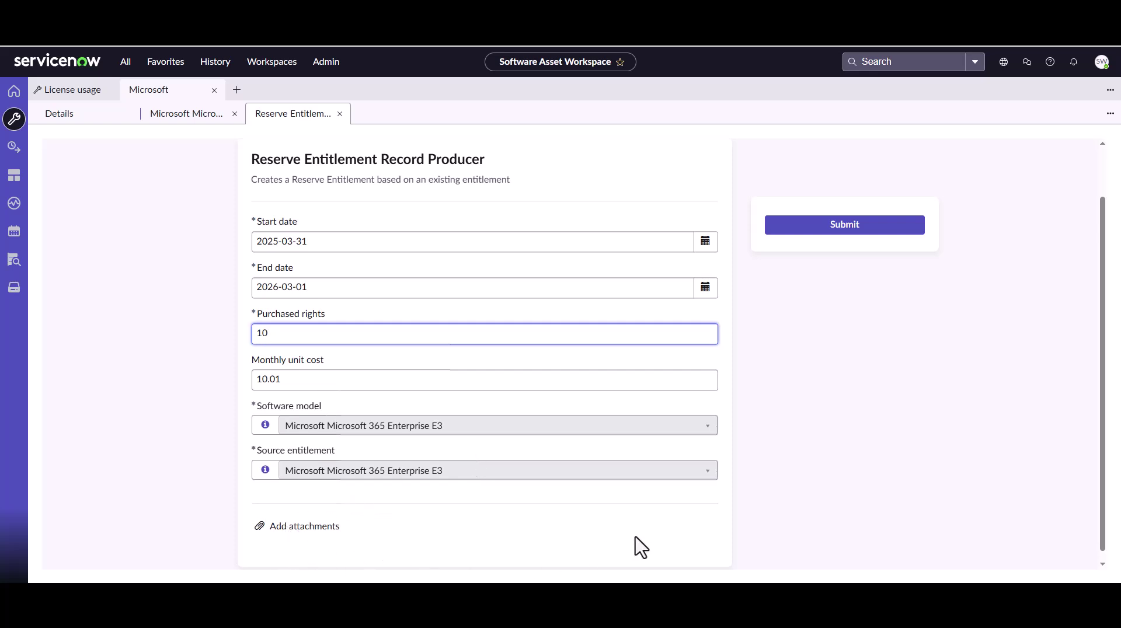
{"action": "left_click", "coordinate": [856, 226]}
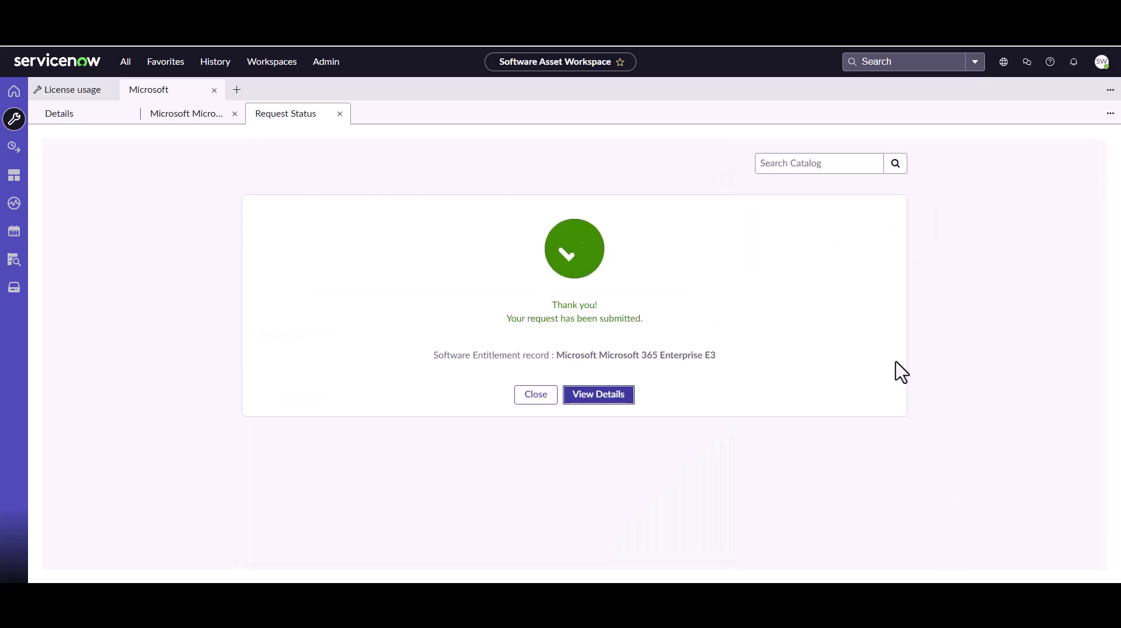
Open the submitted reserve entitlement, review its license details and purchased rights, and save the record.
{"action": "left_click", "coordinate": [601, 402]}
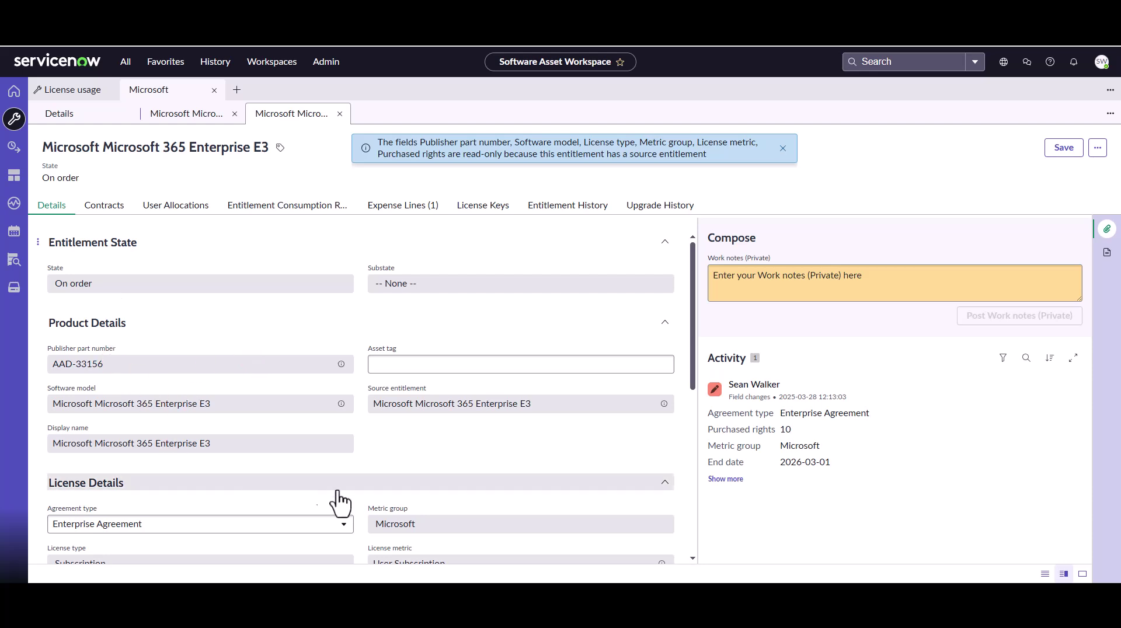
{"action": "scroll", "coordinate": [266, 355], "scroll_direction": "down", "scroll_amount": 3}
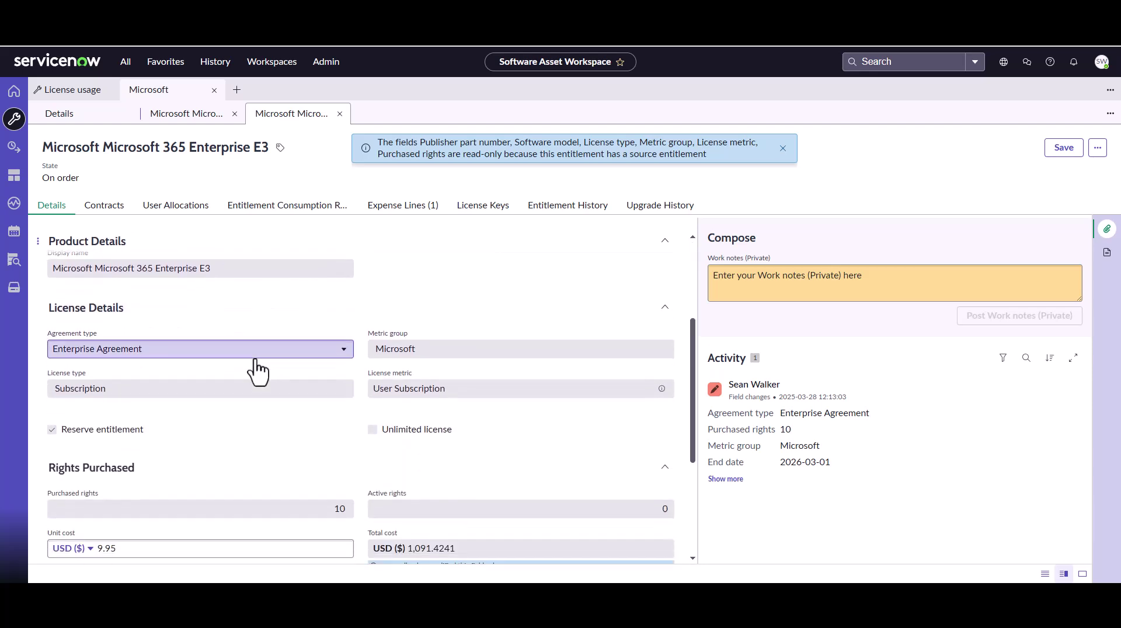
{"action": "scroll", "coordinate": [257, 371], "scroll_direction": "down", "scroll_amount": 1}
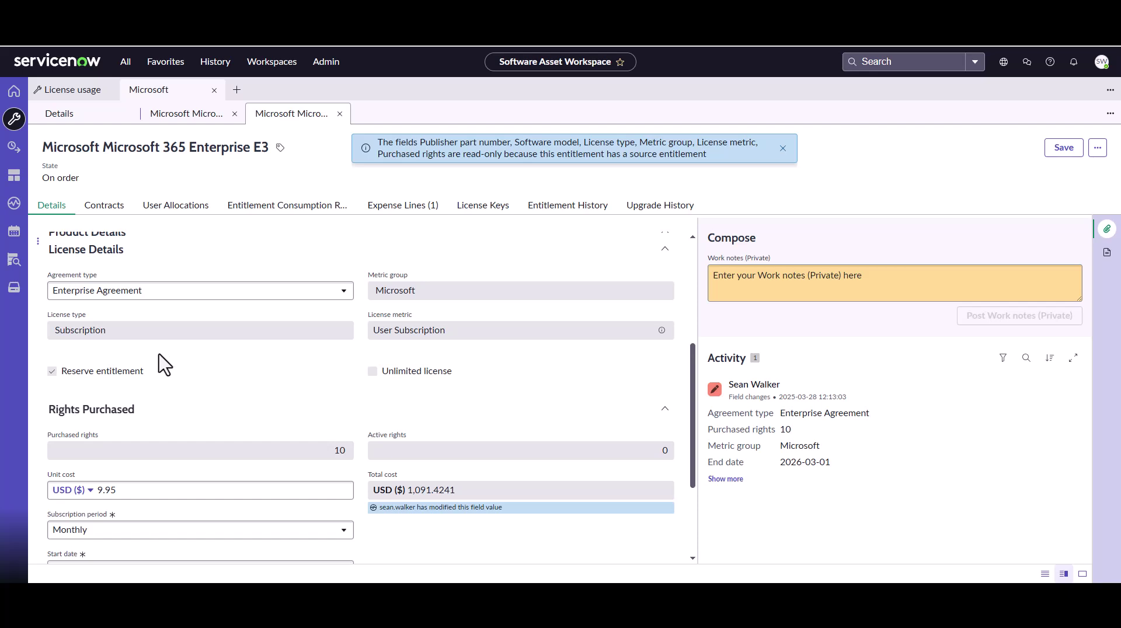
{"action": "scroll", "coordinate": [164, 365], "scroll_direction": "down", "scroll_amount": 2}
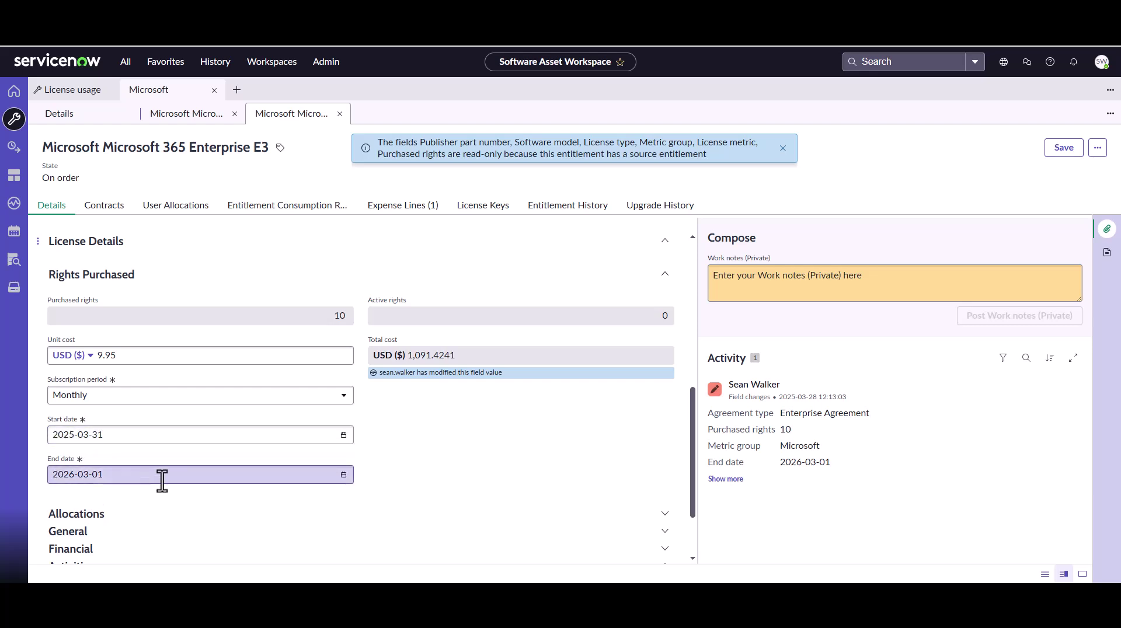
{"action": "left_click", "coordinate": [1065, 148]}
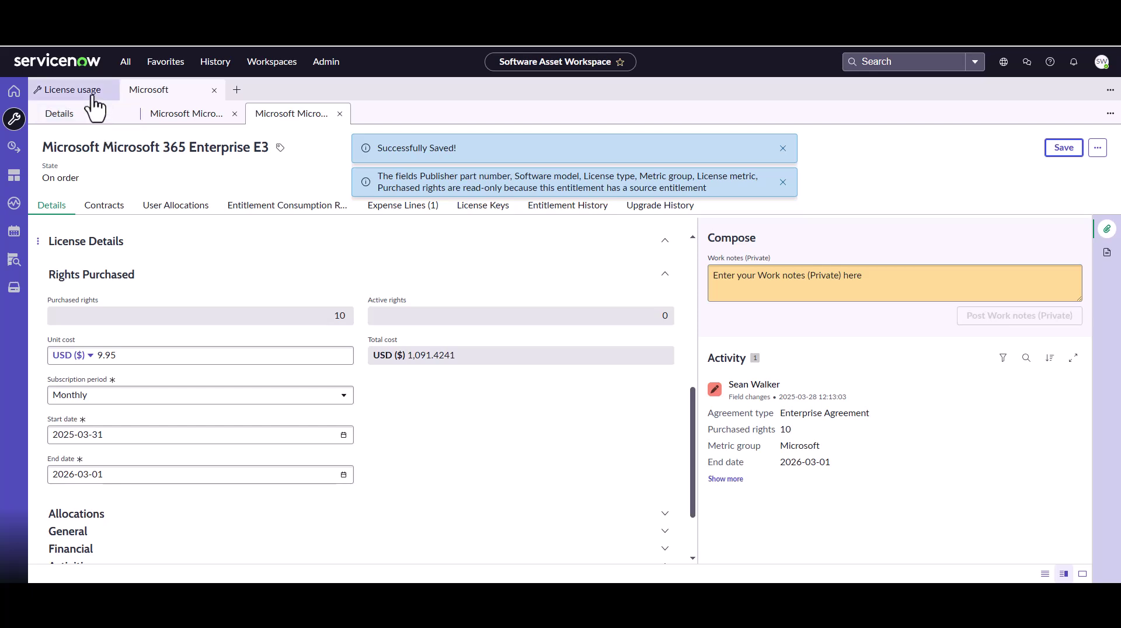
From the refreshed software entitlements list, open the on-order Microsoft 365 Enterprise E3 entitlement, set its start date to 2025-03-27 and save it.
{"action": "left_click", "coordinate": [9, 151]}
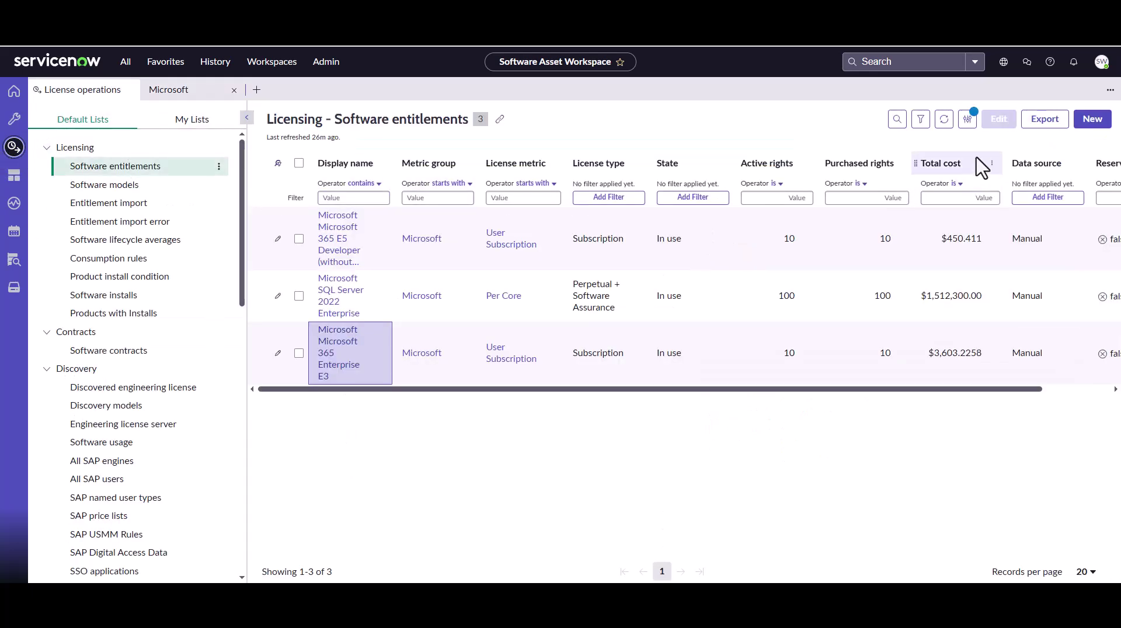
{"action": "left_click", "coordinate": [944, 119]}
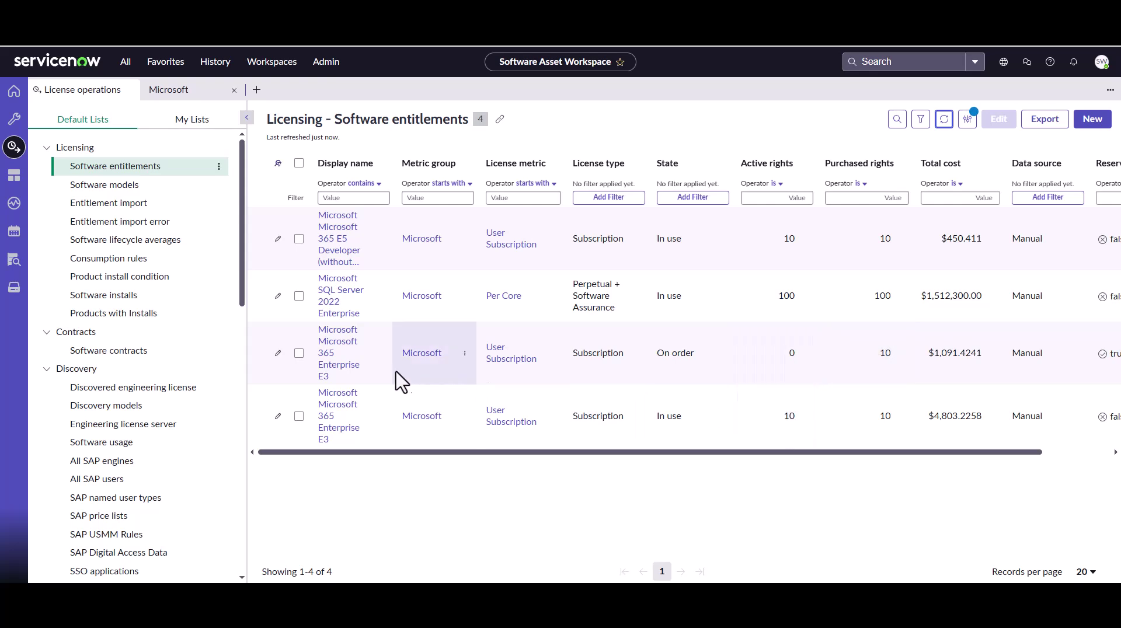
{"action": "left_click", "coordinate": [335, 374]}
{"action": "left_click", "coordinate": [180, 415]}
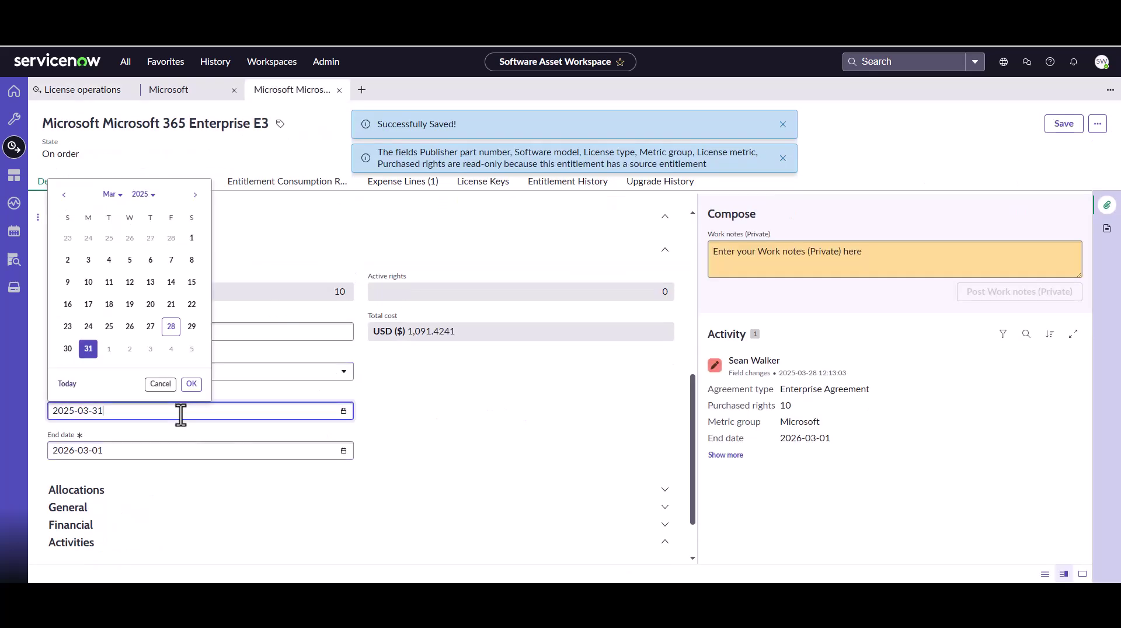
{"action": "left_click", "coordinate": [150, 326]}
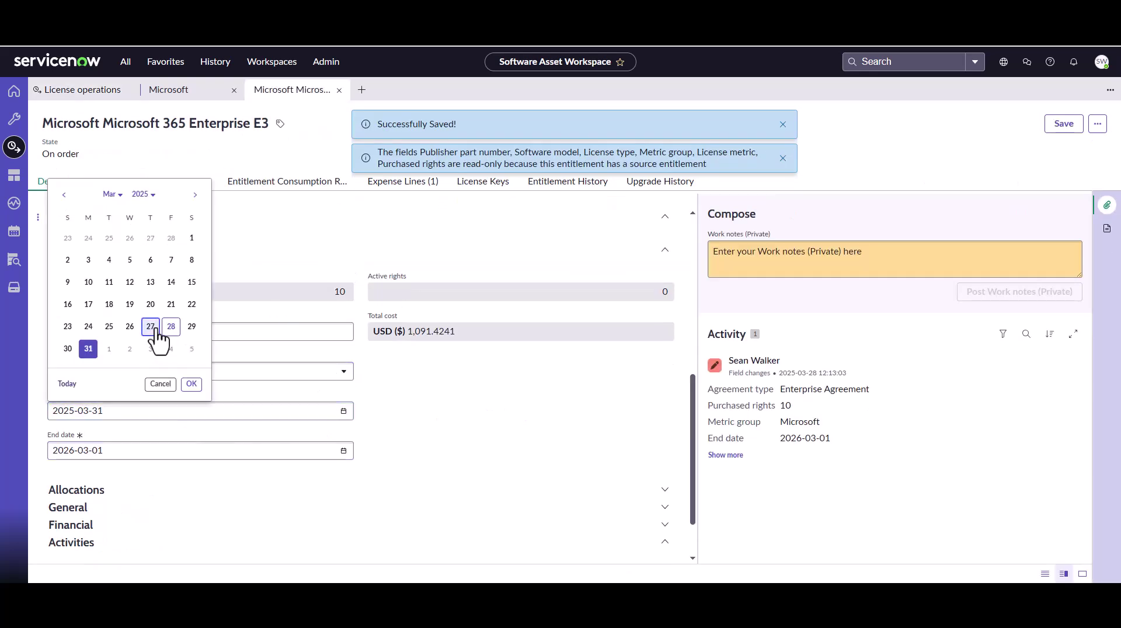
{"action": "left_click", "coordinate": [192, 384]}
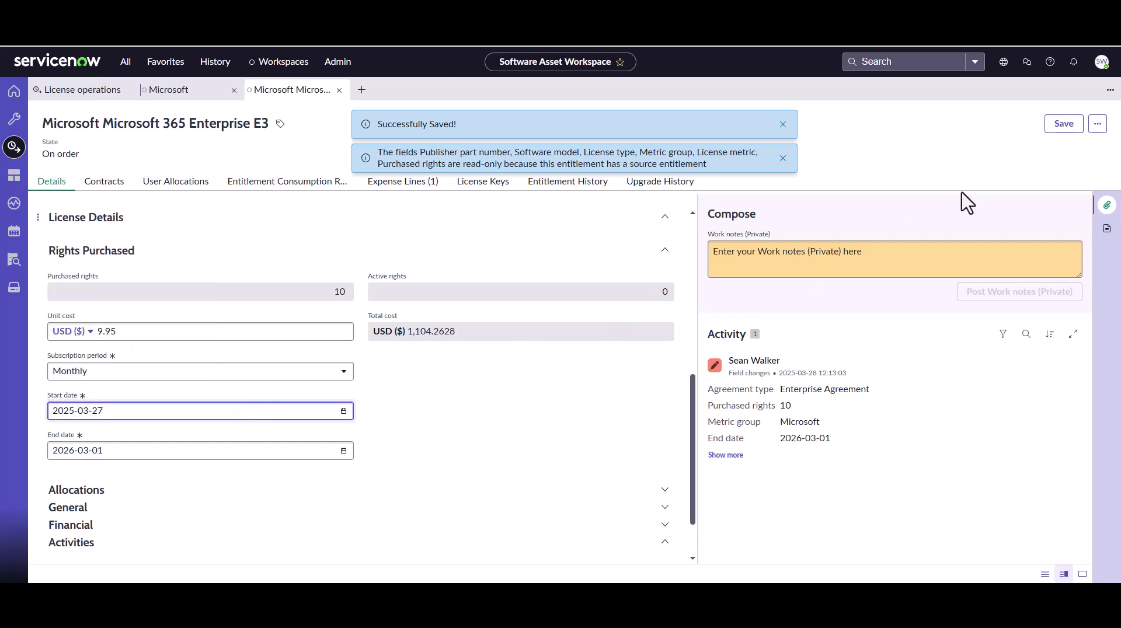
{"action": "left_click", "coordinate": [1059, 124]}
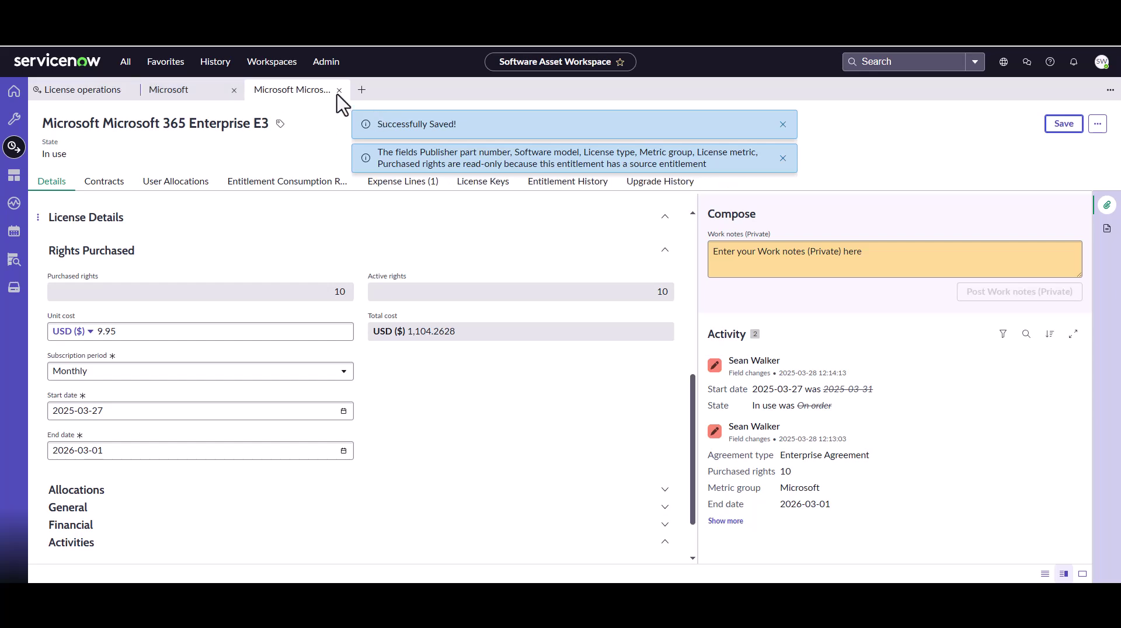
Close the entitlement record and refresh the software entitlements list to check its state and active rights.
{"action": "left_click_drag", "start_coordinate": [326, 87], "coordinate": [133, 101]}
{"action": "left_click", "coordinate": [129, 89]}
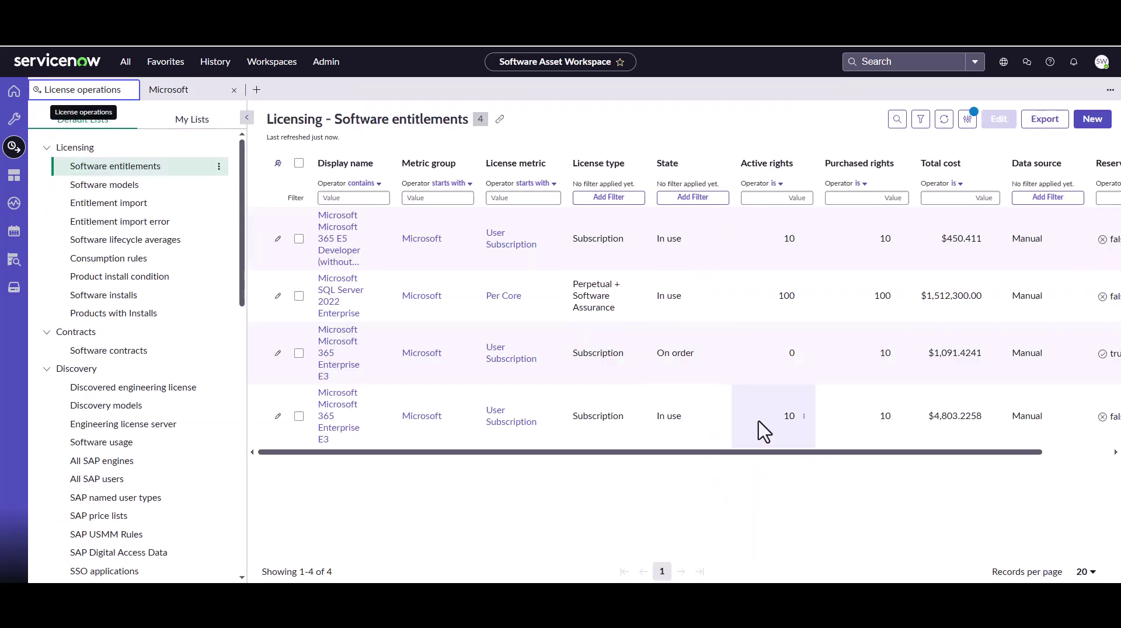
{"action": "left_click", "coordinate": [945, 120]}
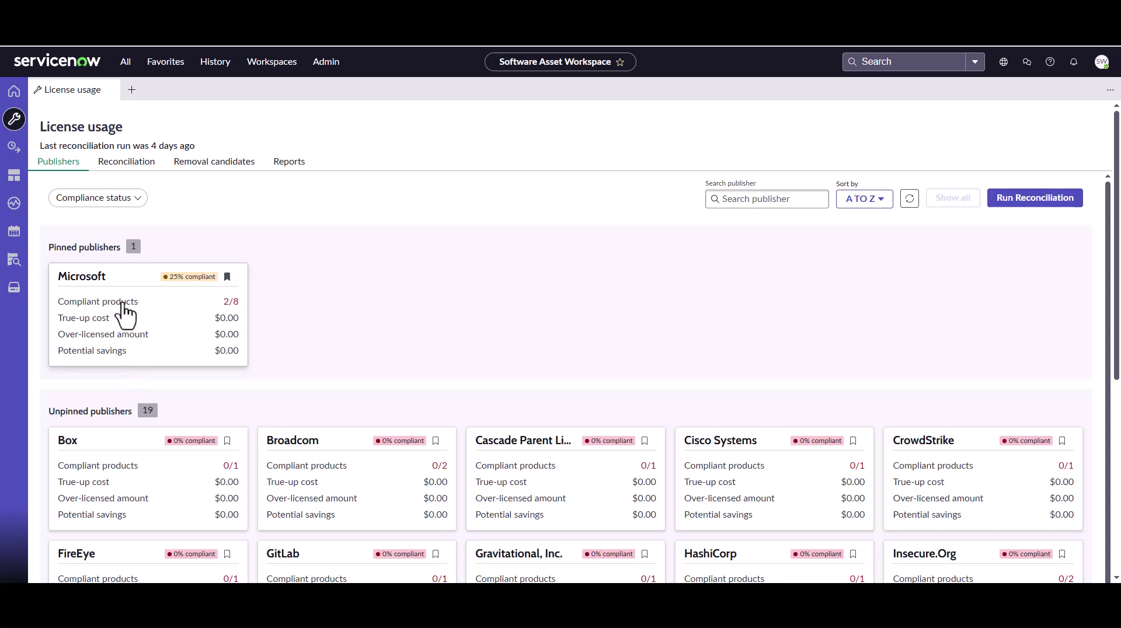
Reopen Microsoft's license usage and check the licenses owned and required for Microsoft 365 Enterprise E3.
{"action": "left_click", "coordinate": [107, 318]}
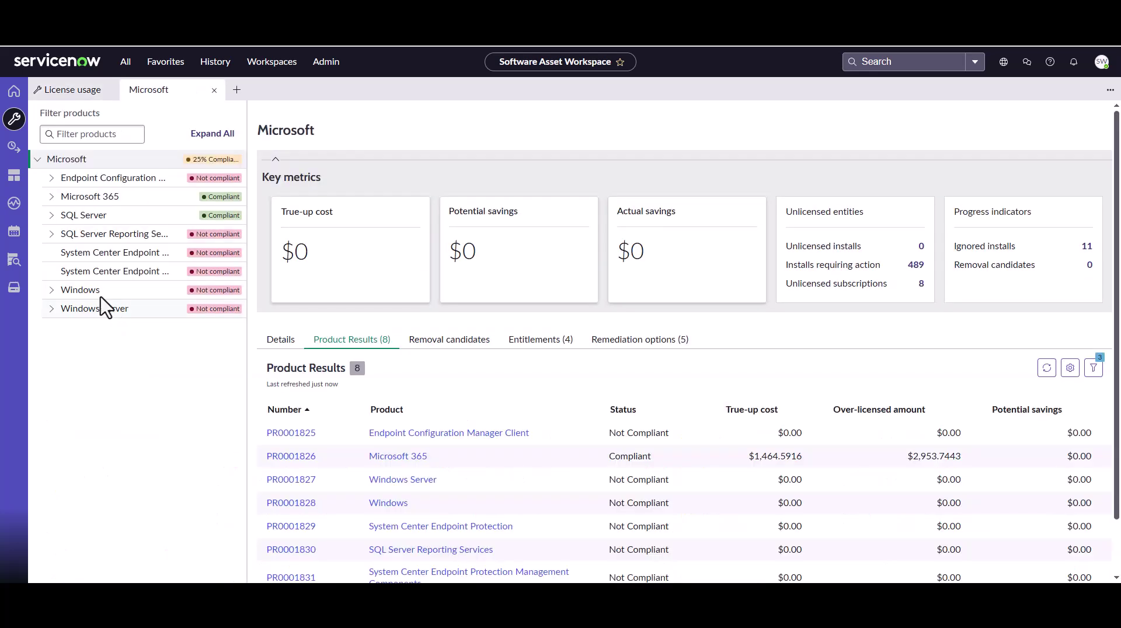
{"action": "left_click", "coordinate": [51, 197]}
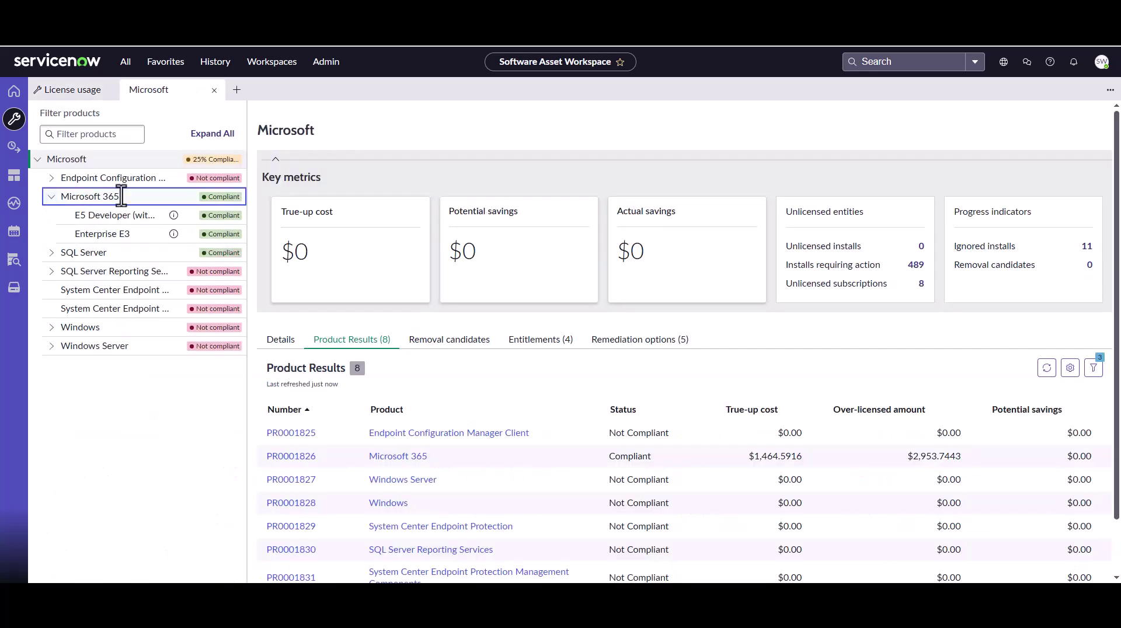
{"action": "left_click", "coordinate": [108, 235]}
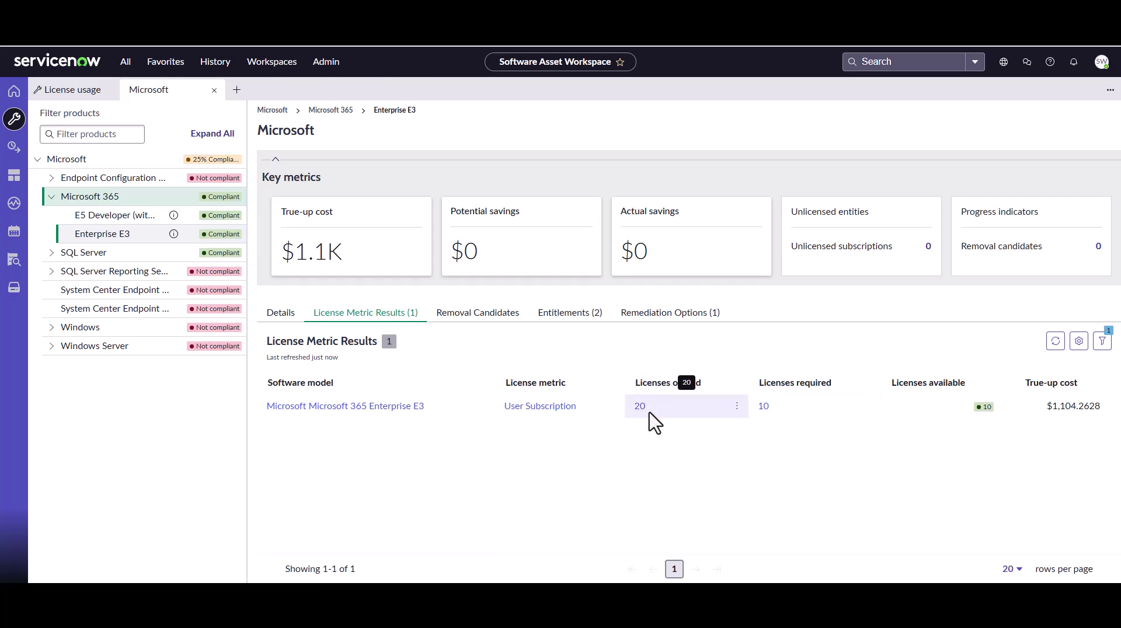
Open the reserve entitlement from Enterprise E3's entitlements and examine its license details and purchased rights.
{"action": "left_click", "coordinate": [555, 317]}
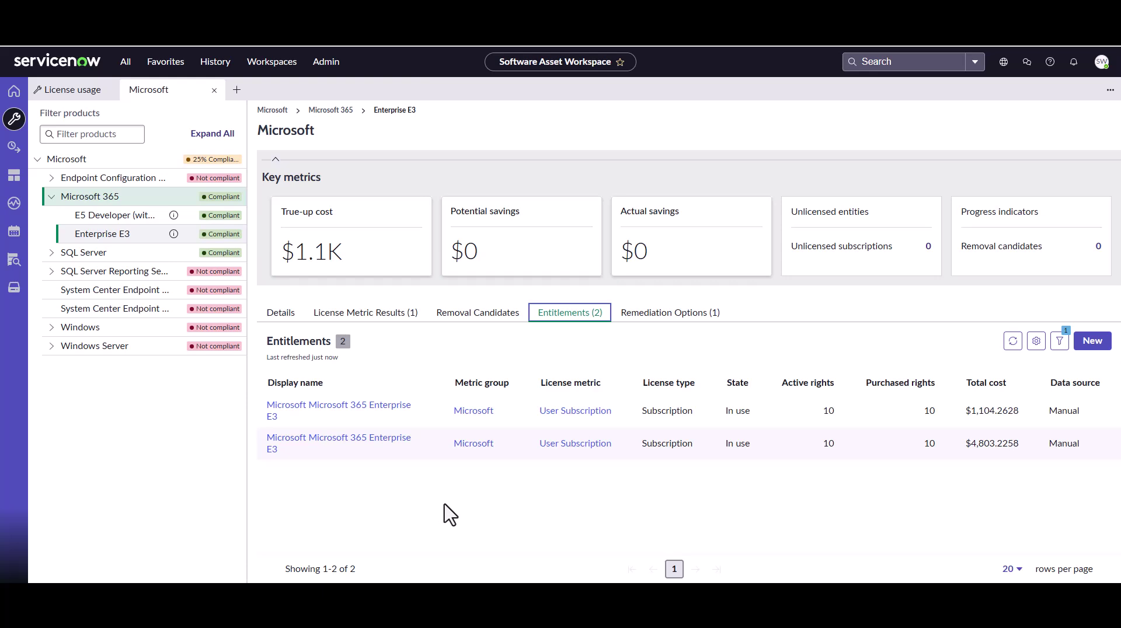
{"action": "left_click", "coordinate": [391, 419]}
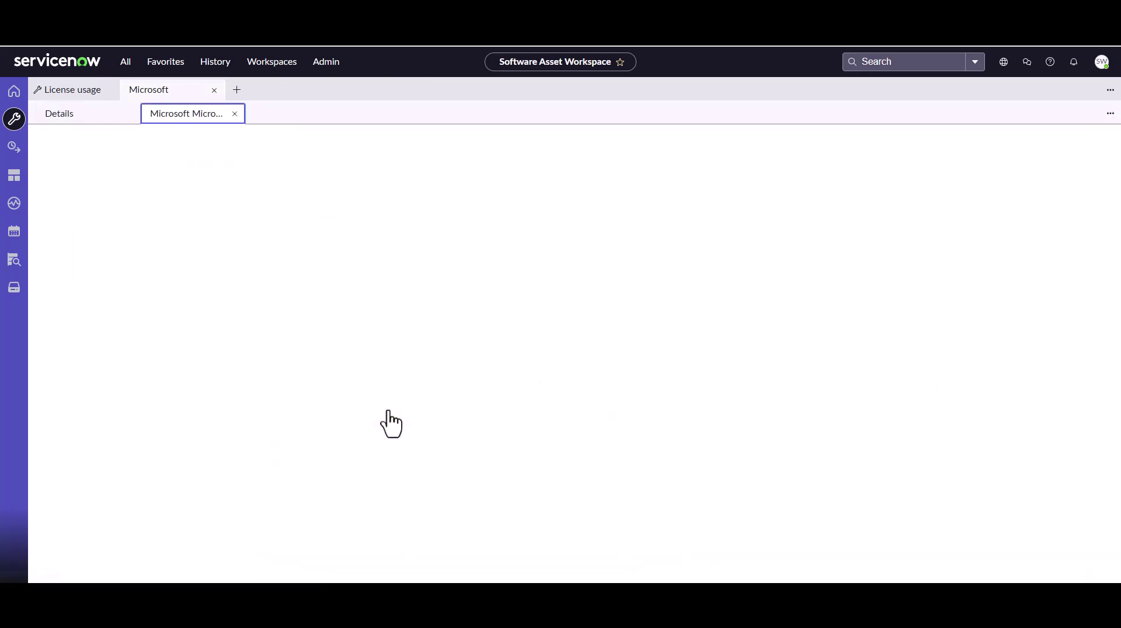
{"action": "scroll", "coordinate": [264, 478], "scroll_direction": "down", "scroll_amount": 5}
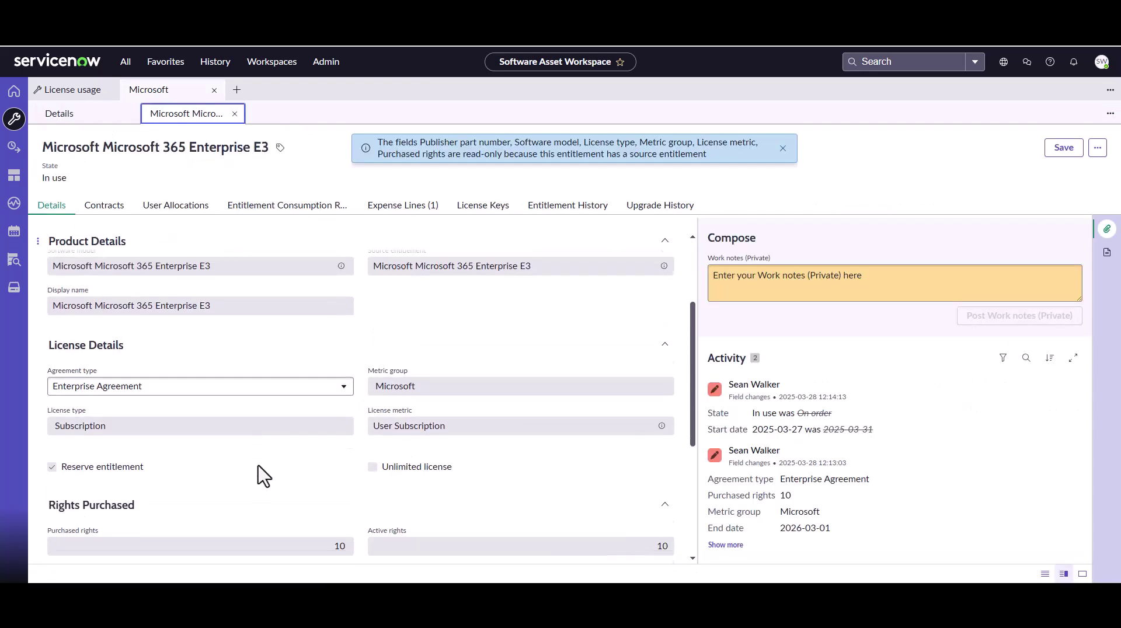